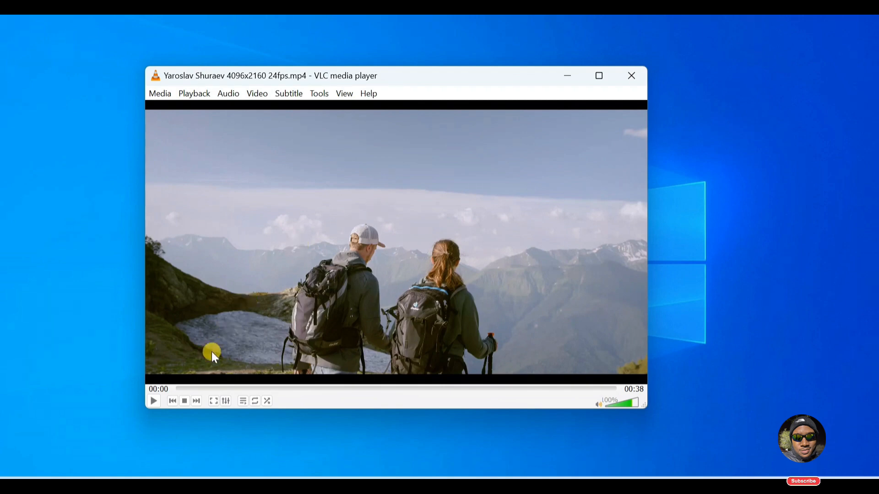
- Move the playback position to about 00:04 and take a snapshot of that video frame
left_click_drag(175, 389, 226, 390)
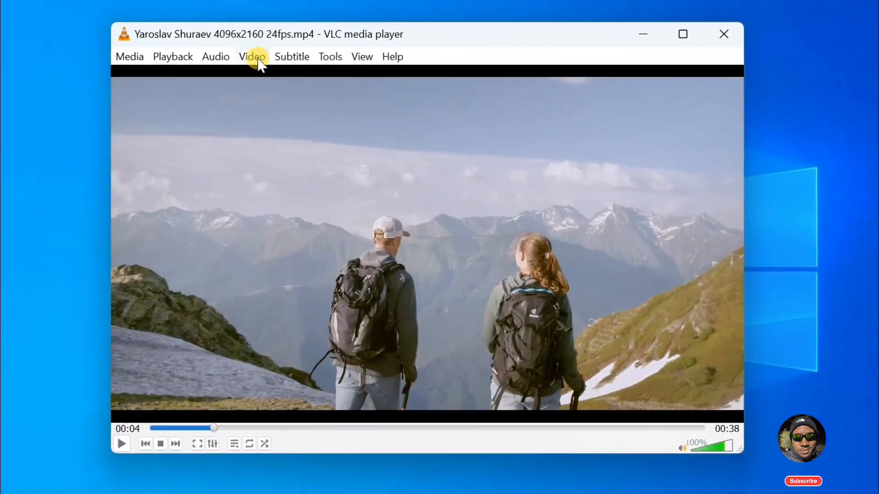
left_click(253, 57)
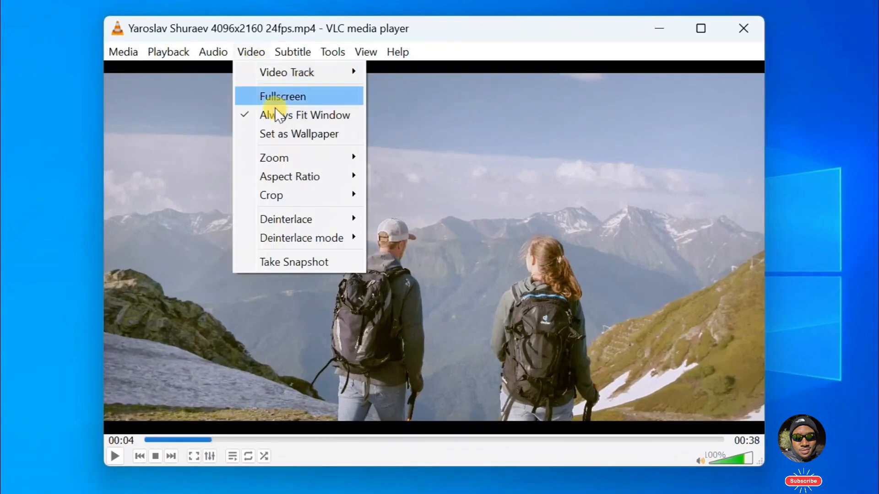
left_click(323, 259)
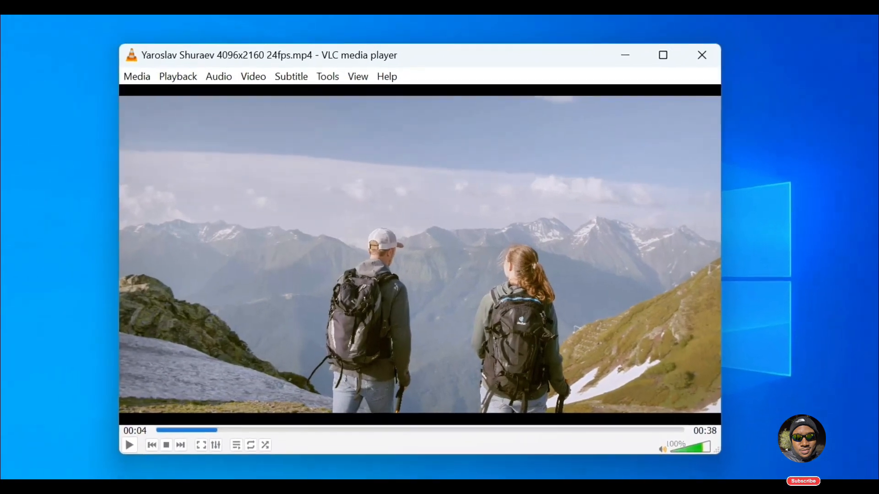
- Open the saved snapshot from the Pictures folder in Paint, view it zoomed out to 25%, and put the image and folder windows away
left_click(455, 486)
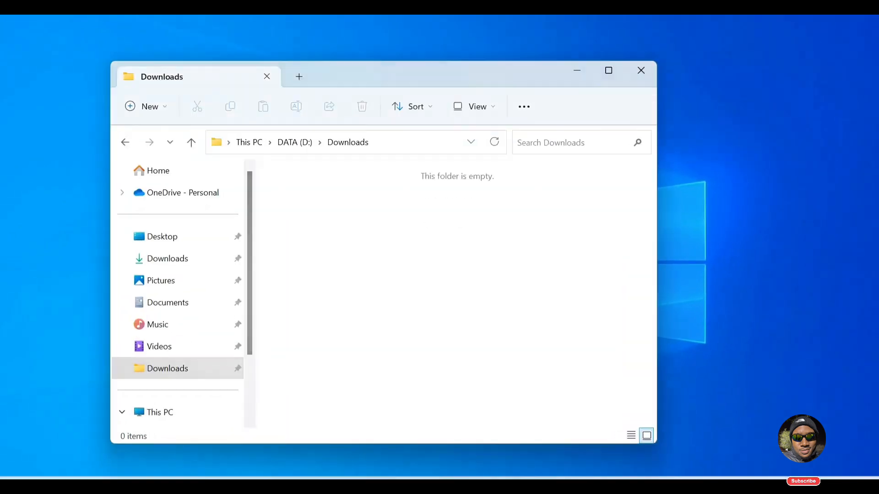
left_click(197, 281)
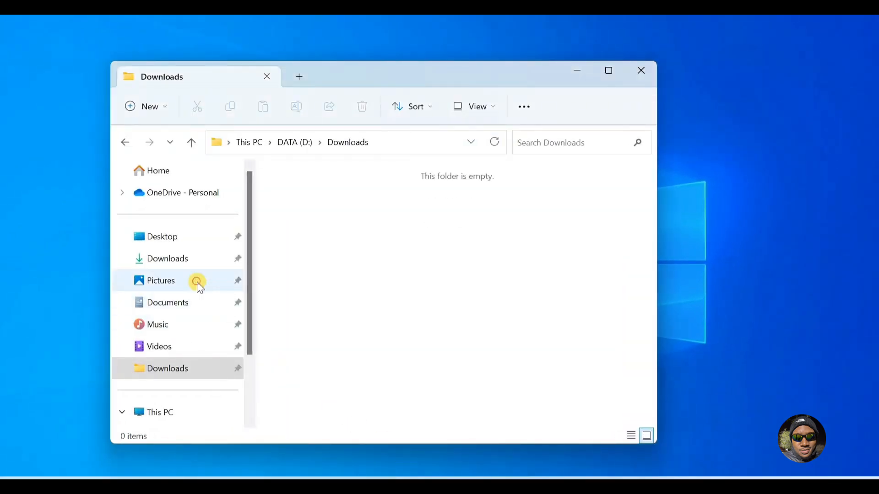
double_click(390, 236)
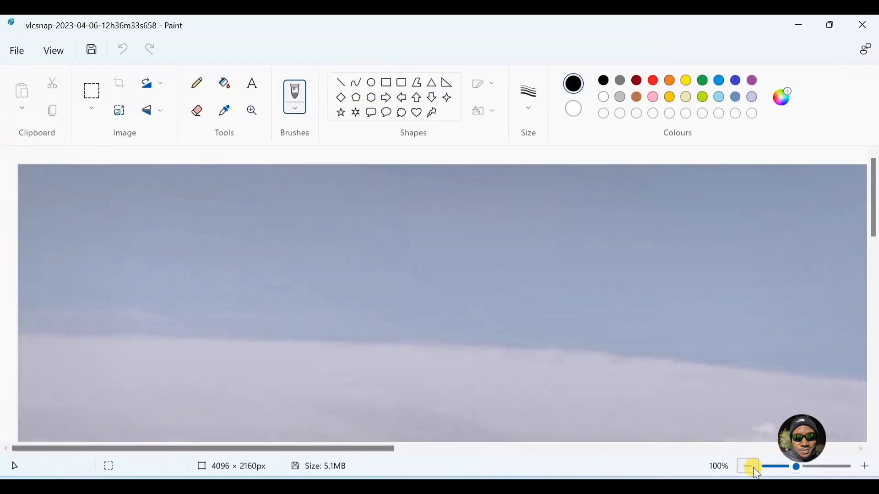
left_click(752, 467)
left_click(754, 467)
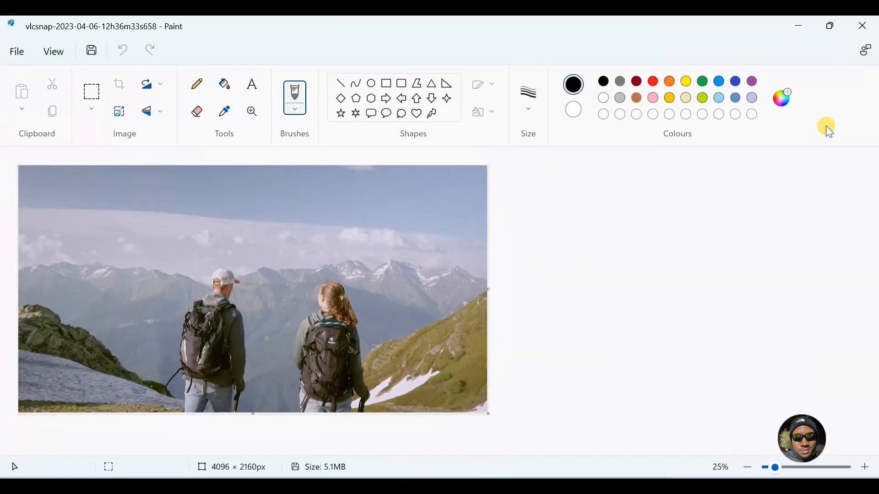
left_click(855, 34)
left_click(566, 73)
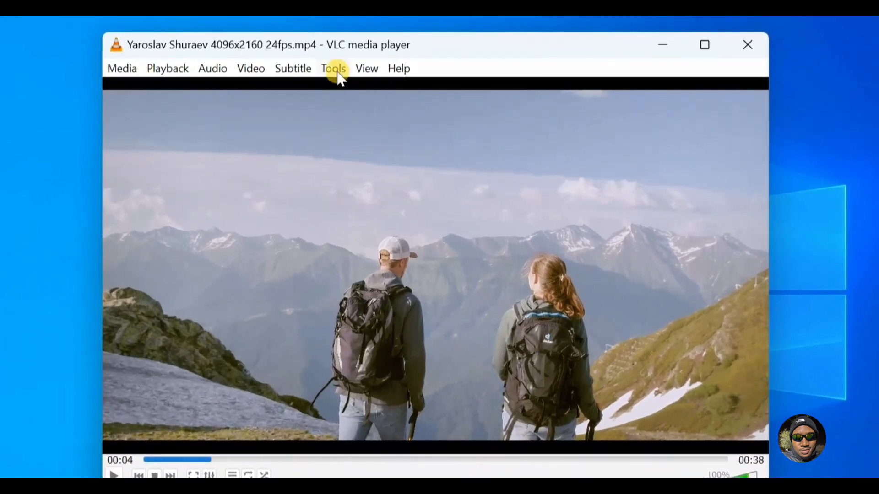
- Show all settings in the VLC preferences and set the image format of the Scene video filter to png
left_click(337, 73)
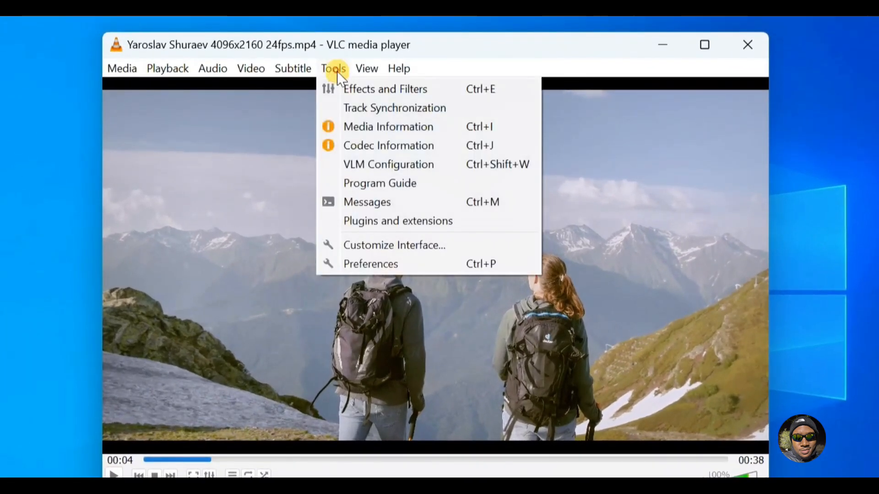
left_click(408, 263)
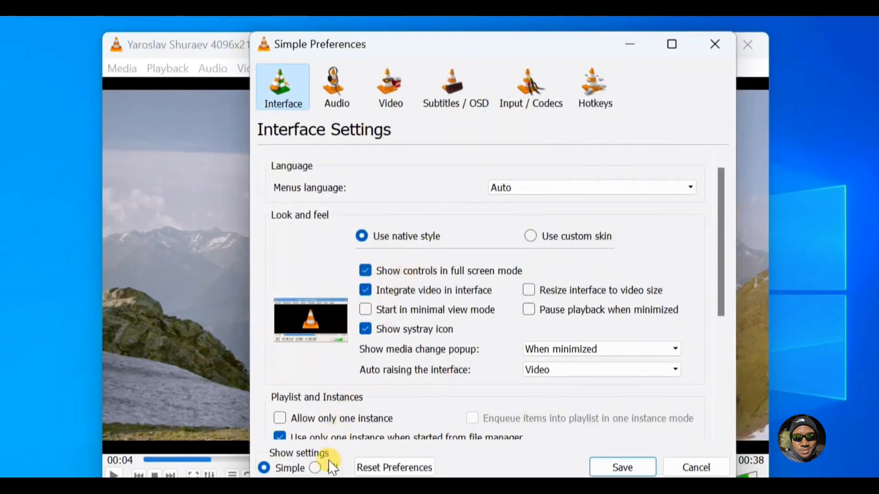
left_click(316, 468)
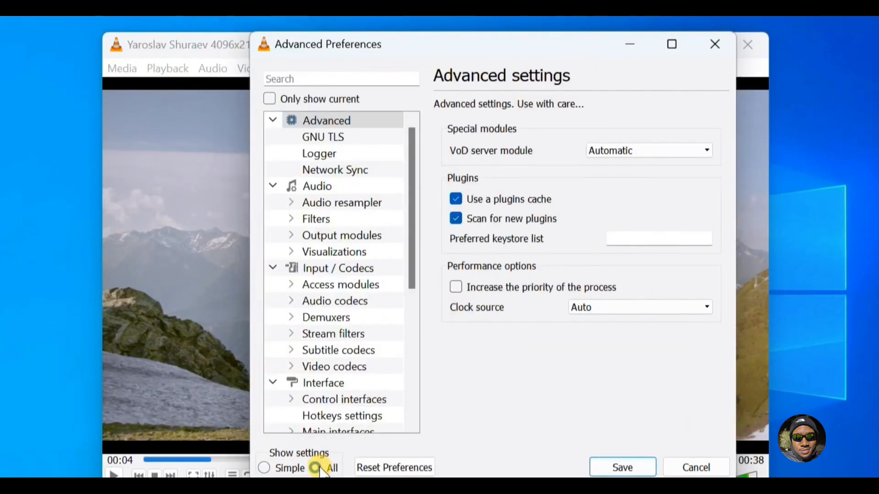
left_click_drag(411, 277, 411, 419)
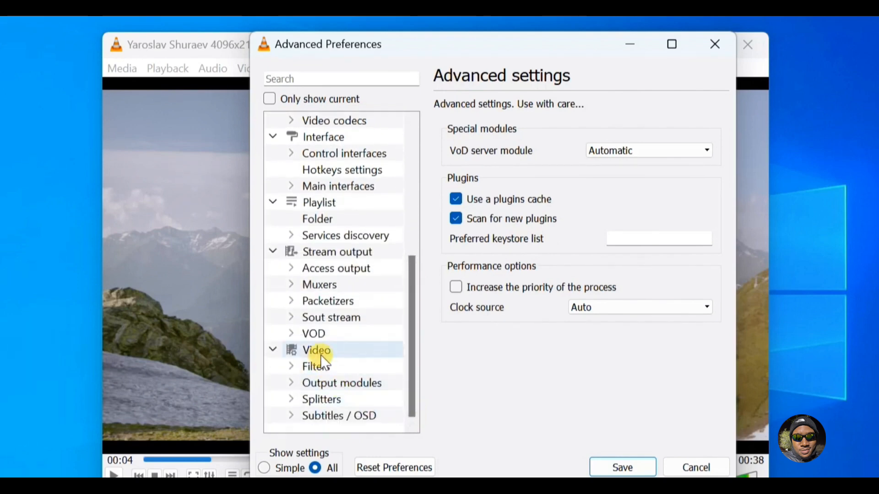
left_click(290, 368)
left_click_drag(411, 254, 425, 389)
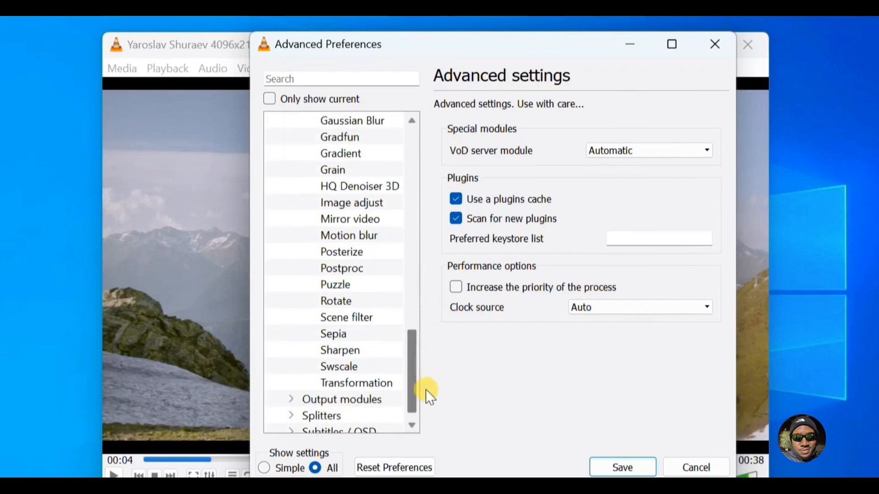
left_click(376, 318)
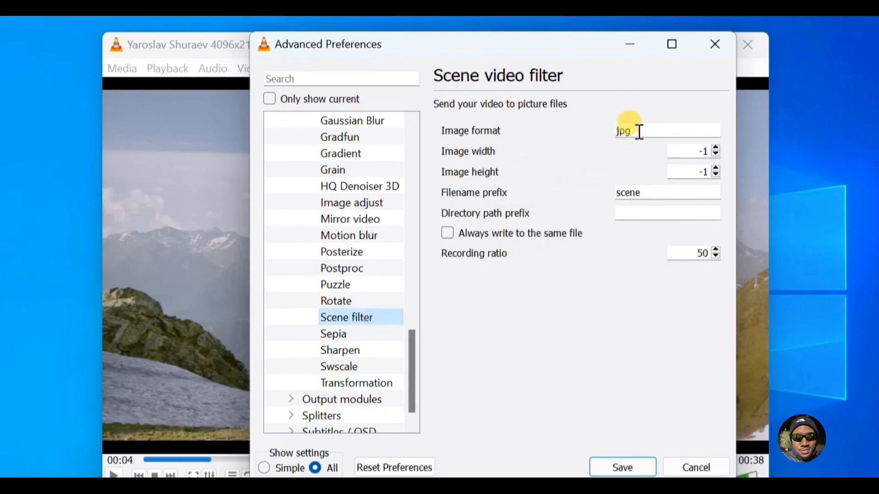
left_click_drag(630, 131, 616, 131)
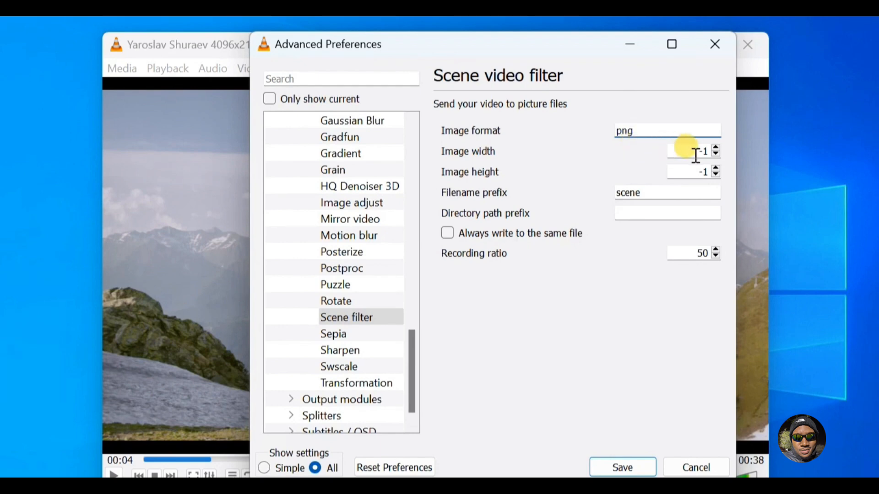
- Try an image width of 1920 and an image height of 1080 for the Scene filter
left_click_drag(692, 152, 710, 188)
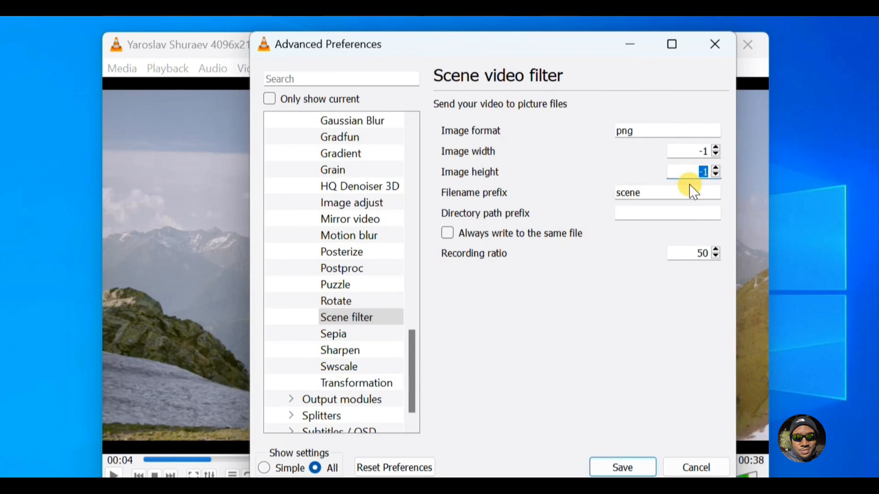
double_click(703, 152)
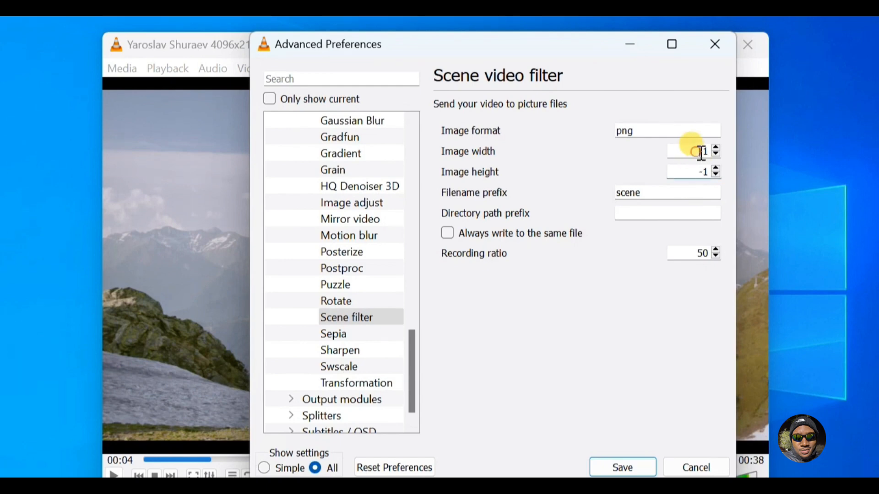
type("1920")
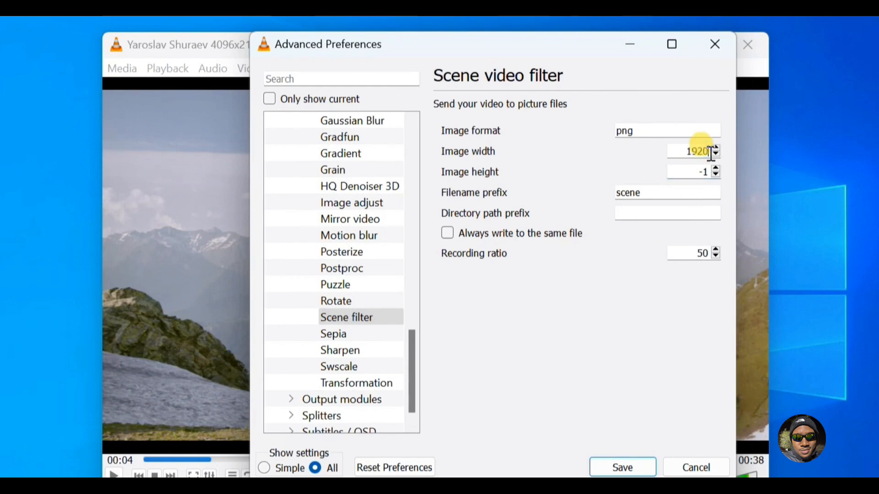
double_click(698, 170)
- Restore the Scene filter's image width and image height to -1
double_click(687, 151)
key("BackSpace")
type("-1")
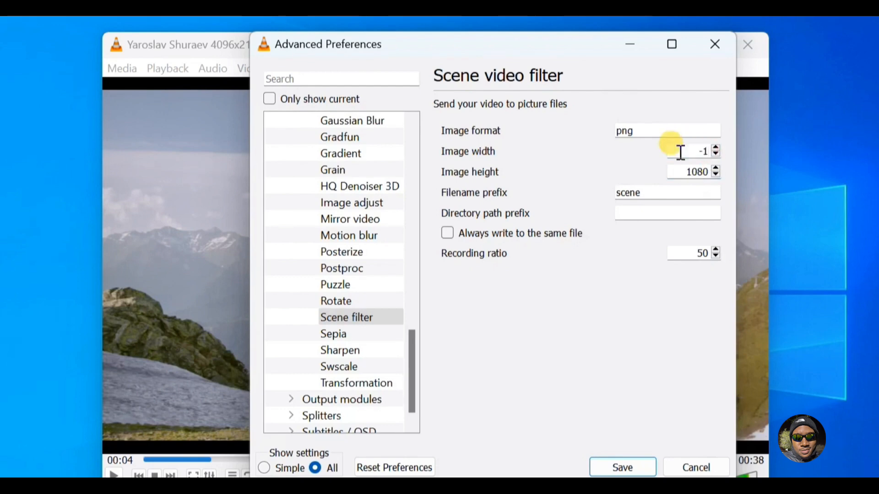
double_click(685, 172)
key("BackSpace")
type("-1")
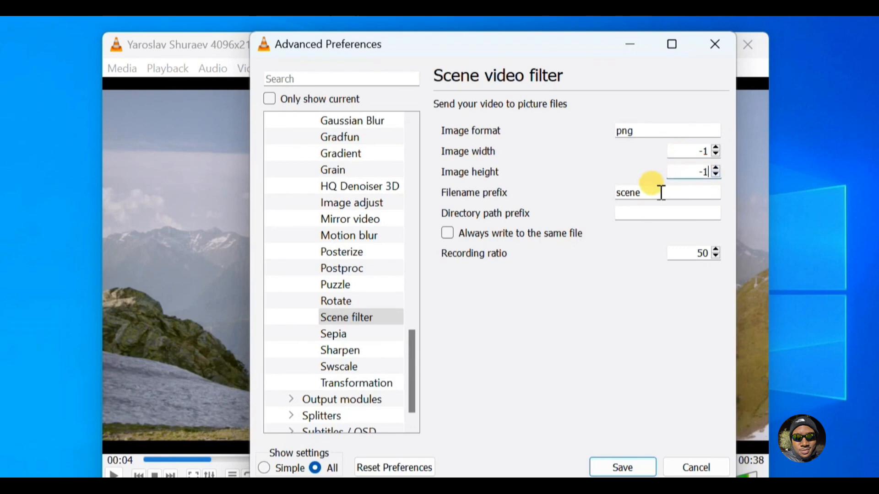
- Set the filename prefix to frame and the directory path prefix to D:\Downloads, taking the path from the Downloads folder in File Explorer
double_click(639, 193)
key("BackSpace")
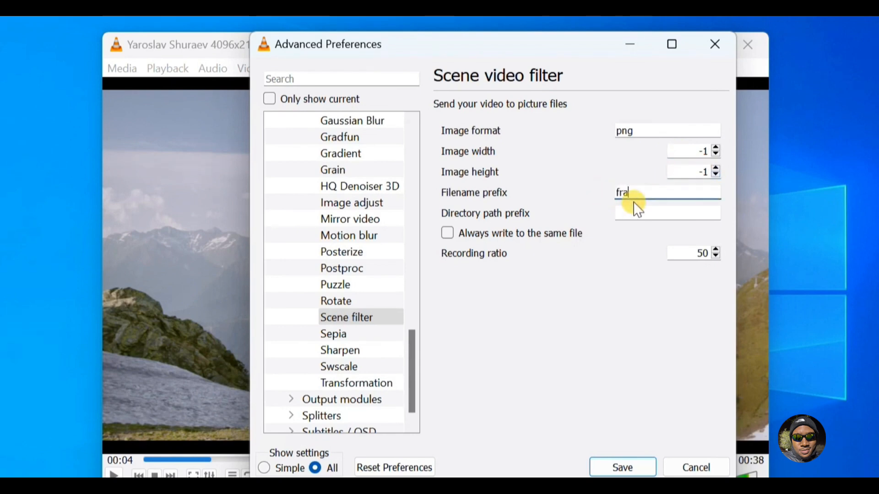
left_click(638, 213)
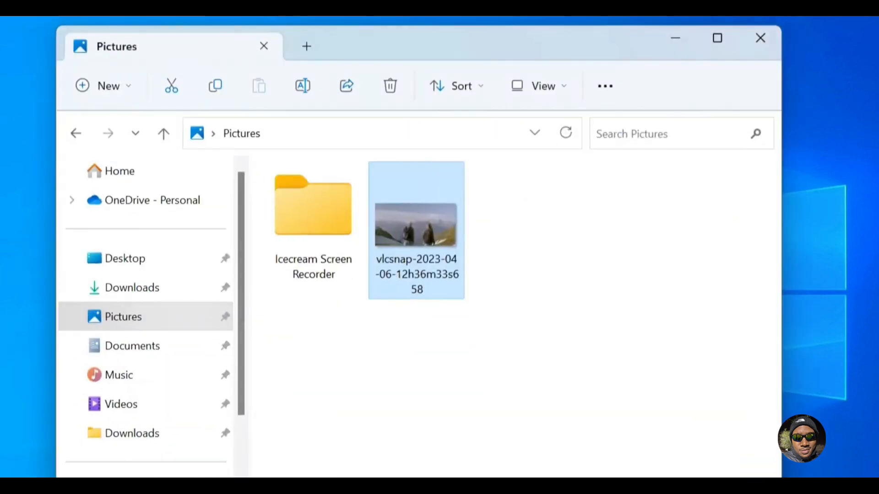
left_click(180, 433)
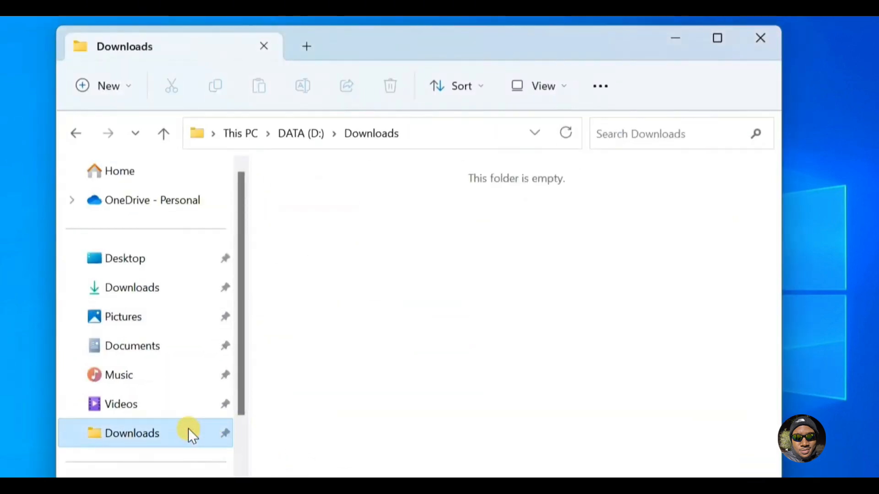
left_click(432, 134)
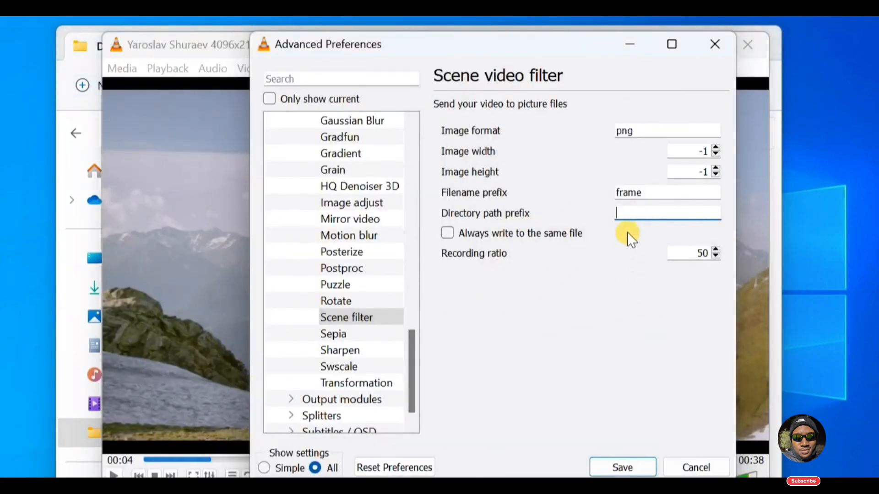
type("D:\\Downloads")
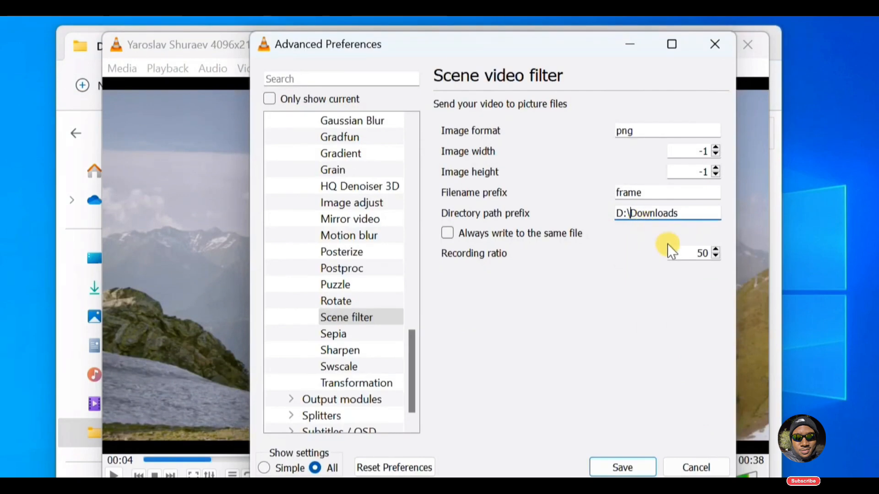
- Set the Scene filter's recording ratio to 10 so one in every ten frames is exported
double_click(702, 254)
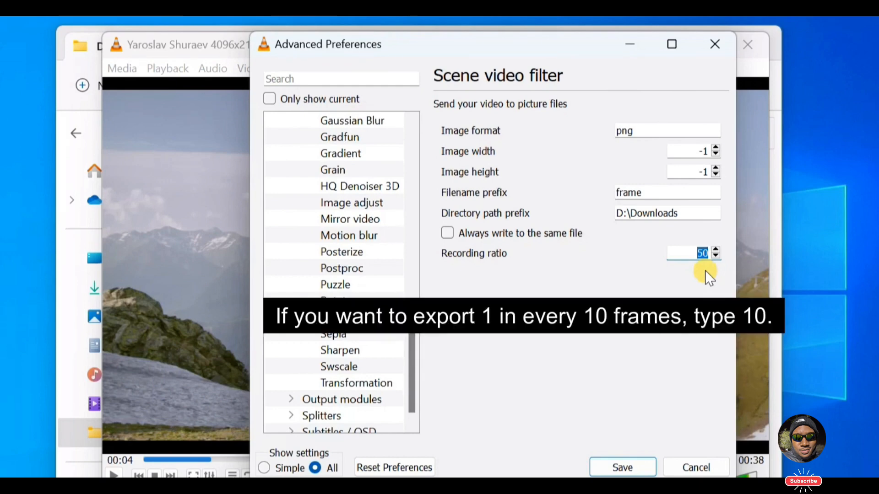
key("BackSpace")
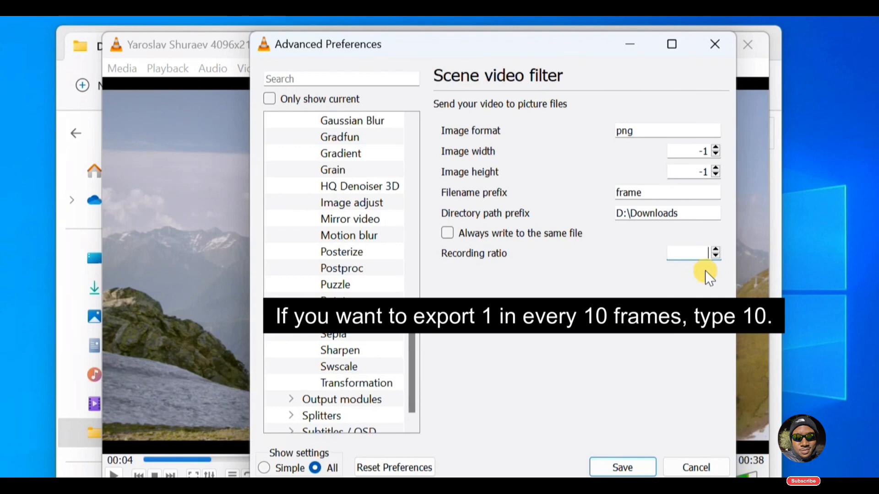
type("10")
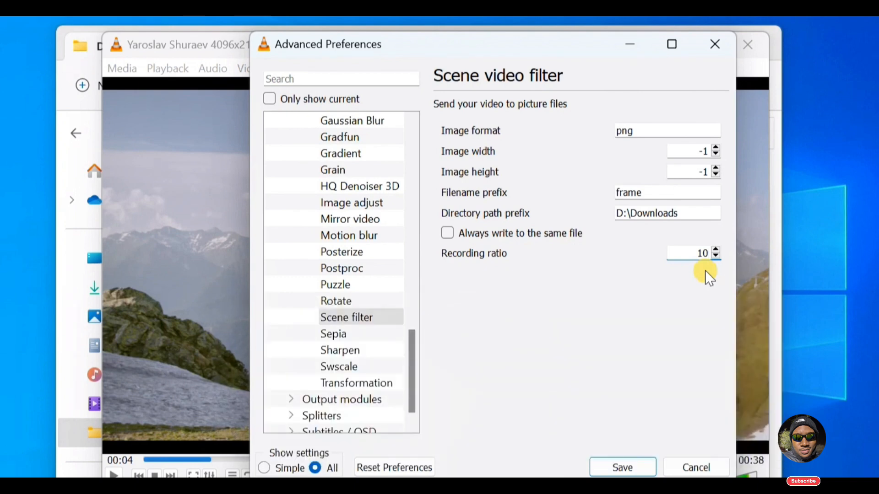
- Try a recording ratio of 1 for the Scene filter and restore it to 10
double_click(702, 252)
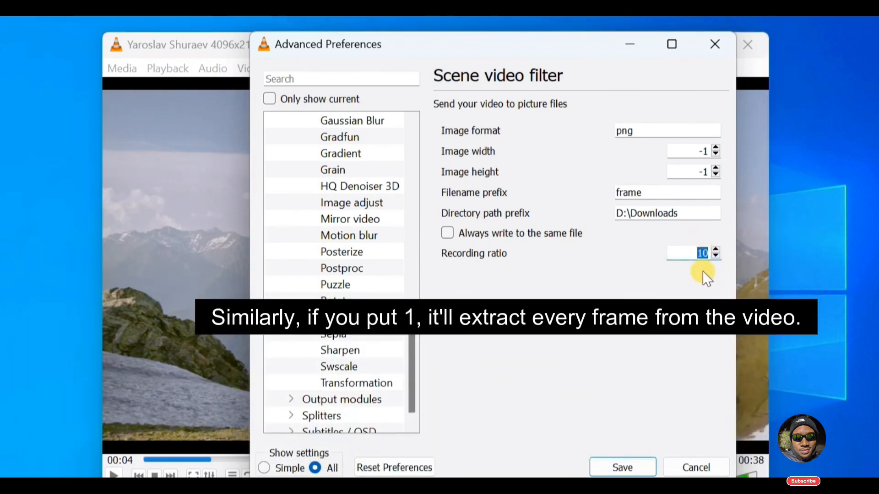
type("1")
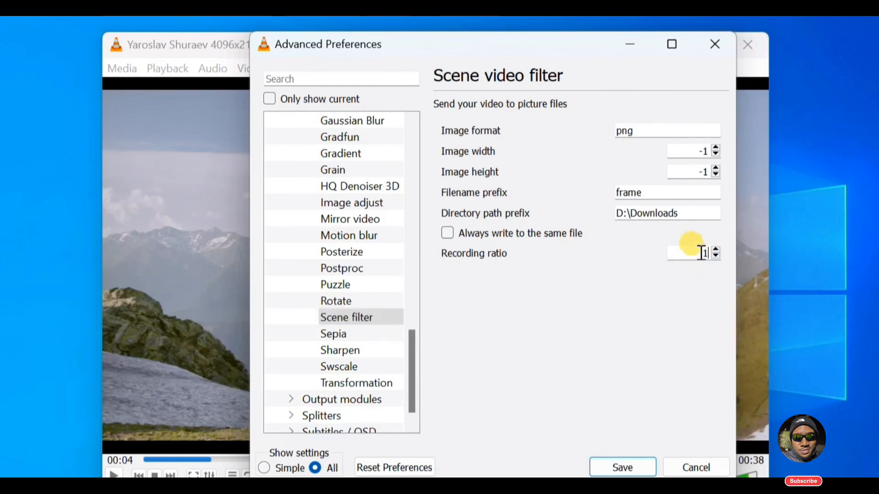
double_click(704, 252)
type("10")
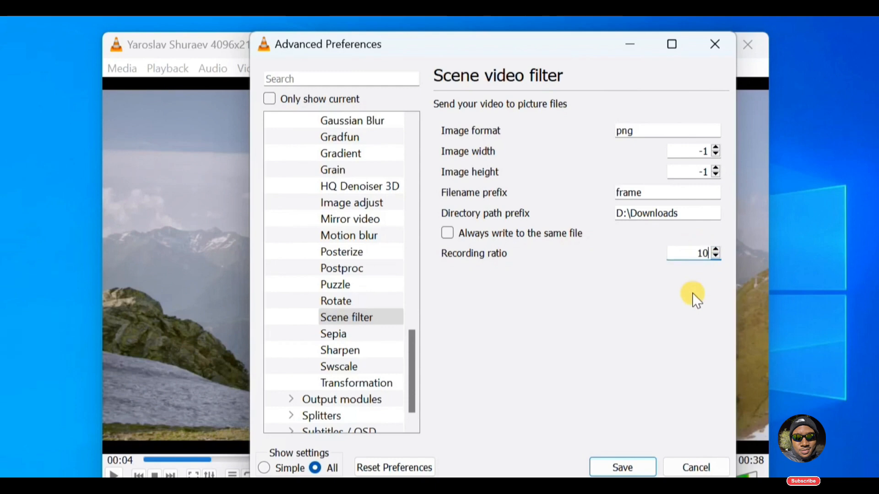
- Enable the Scene video filter in the list of video filter modules
scroll(380, 301, "up", 6)
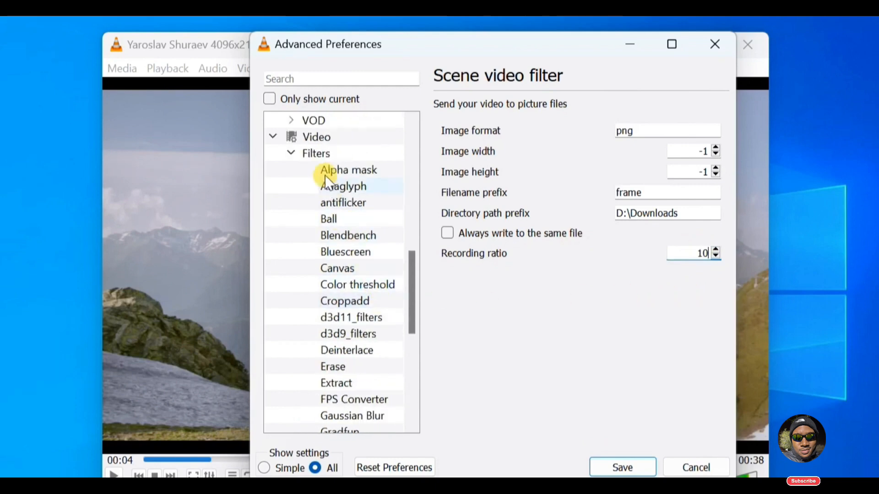
left_click(323, 152)
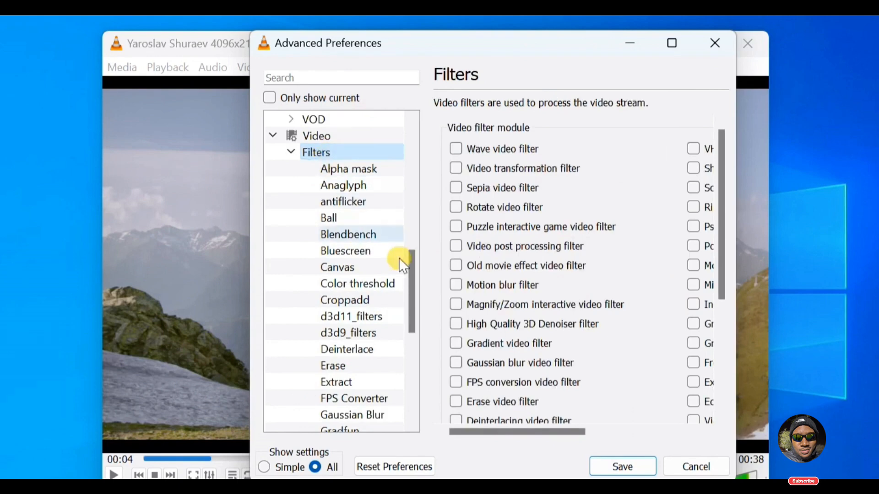
left_click_drag(536, 432, 627, 434)
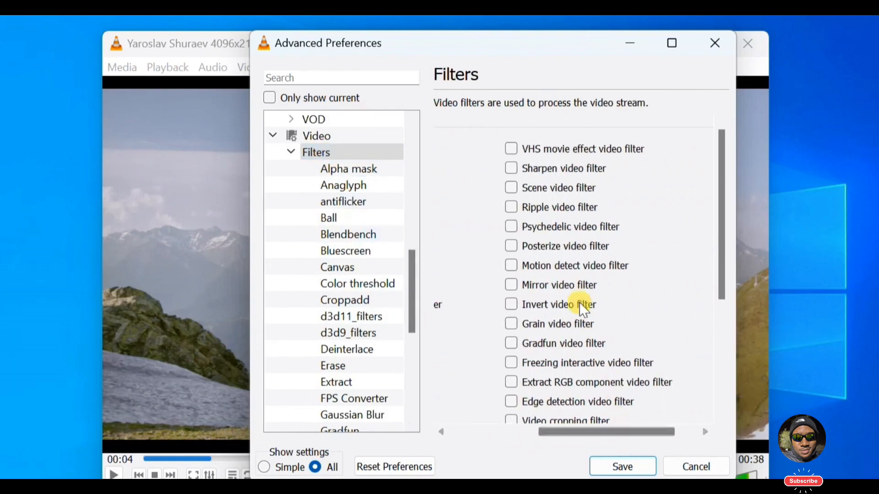
left_click(511, 188)
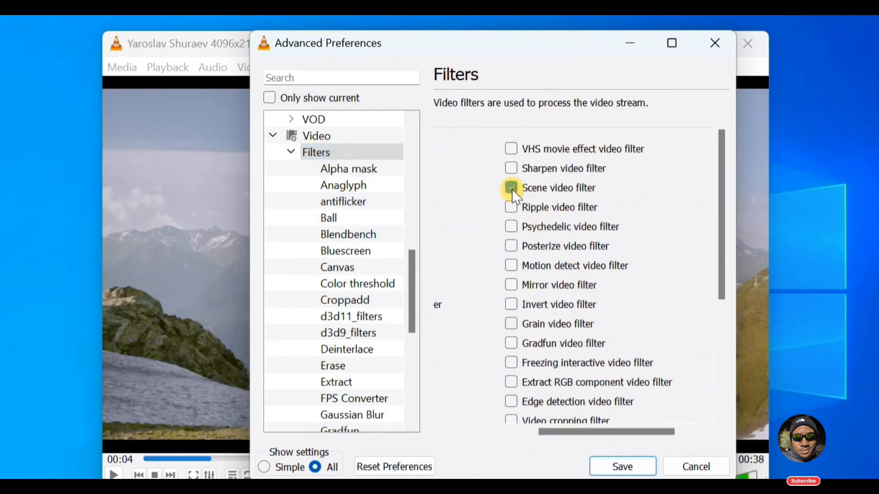
- Save the advanced preferences and restart VLC media player so the Scene filter settings take effect
left_click(644, 467)
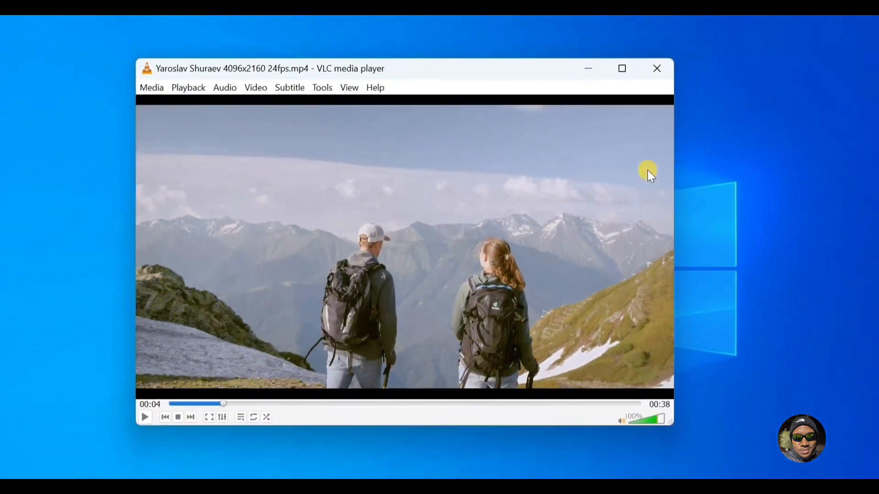
left_click(657, 68)
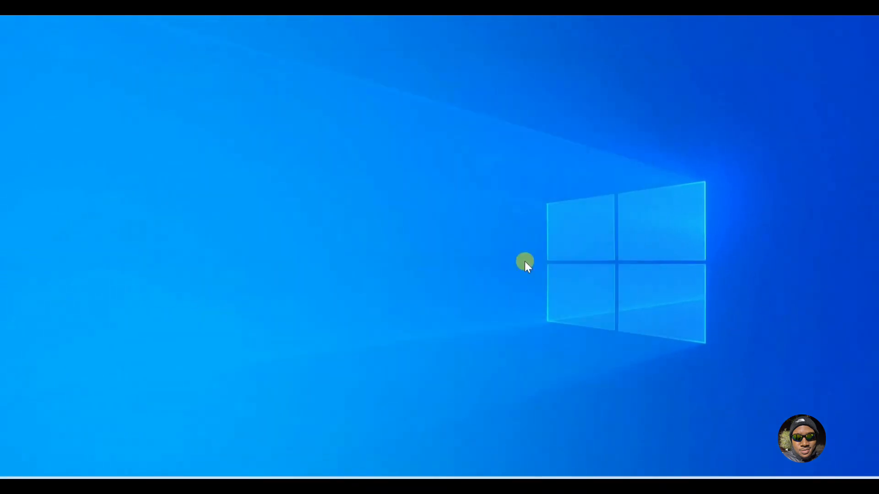
left_click(336, 475)
type("vlc")
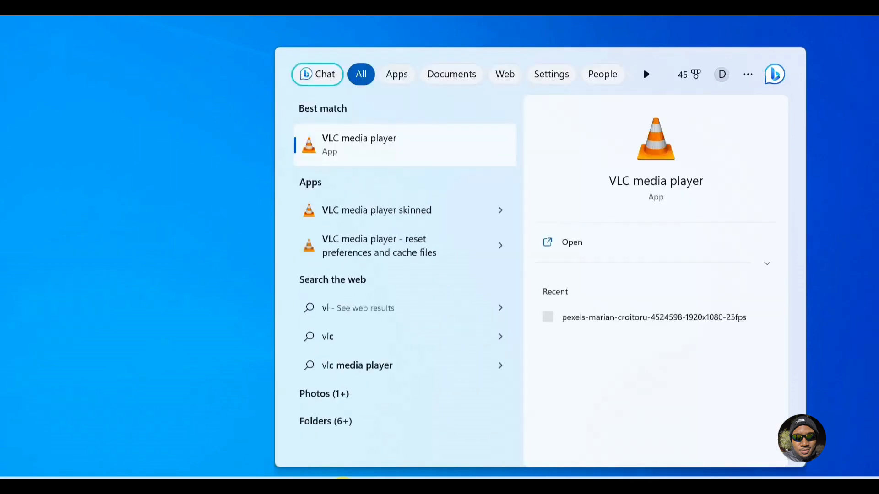
left_click(387, 144)
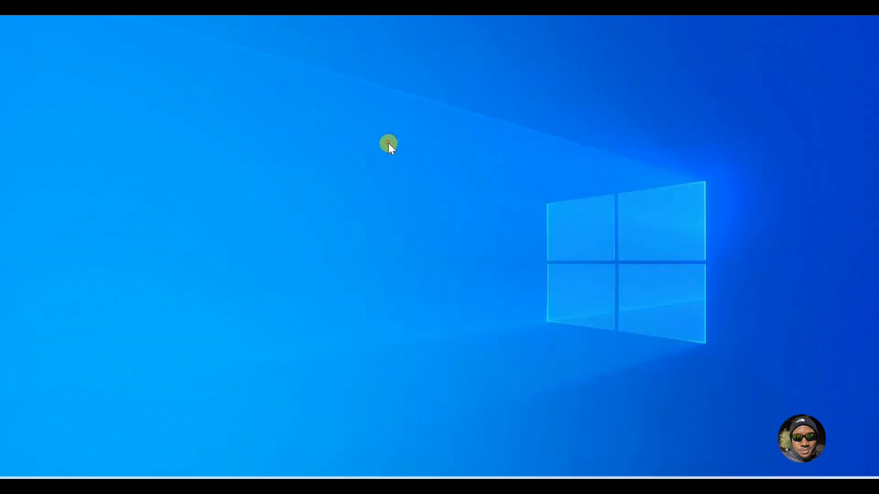
- Open the 4096x2160 24fps video from the Downloads folder, play it to export its frames, and stop playback
left_click(167, 99)
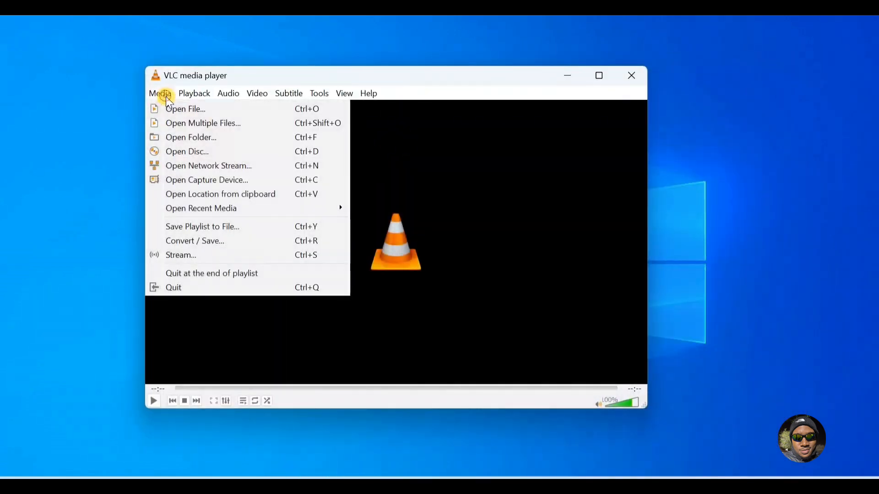
left_click(178, 108)
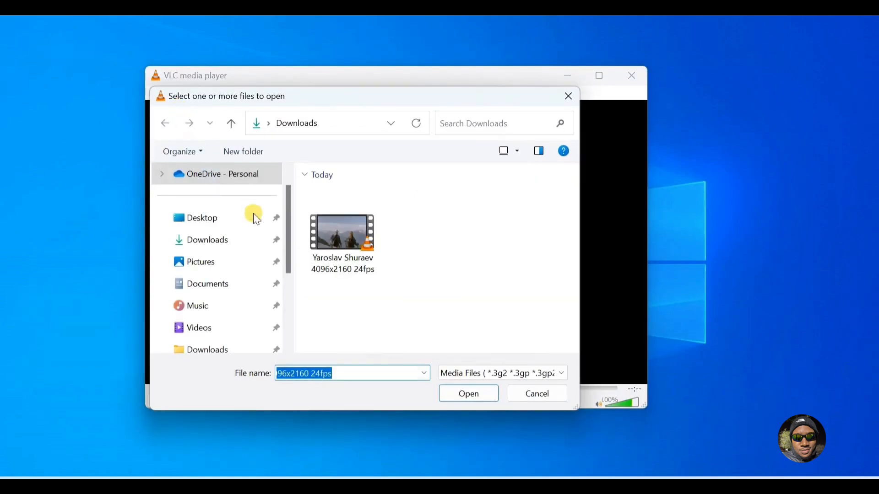
left_click(333, 232)
left_click(476, 393)
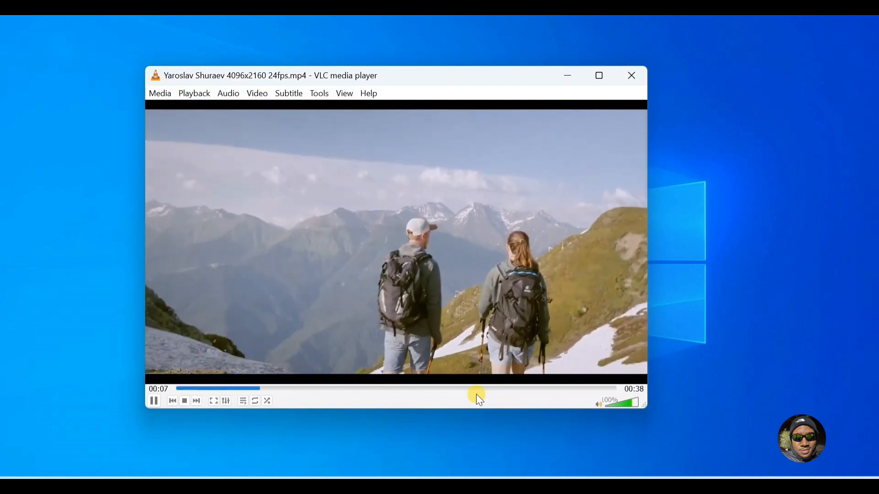
key("s")
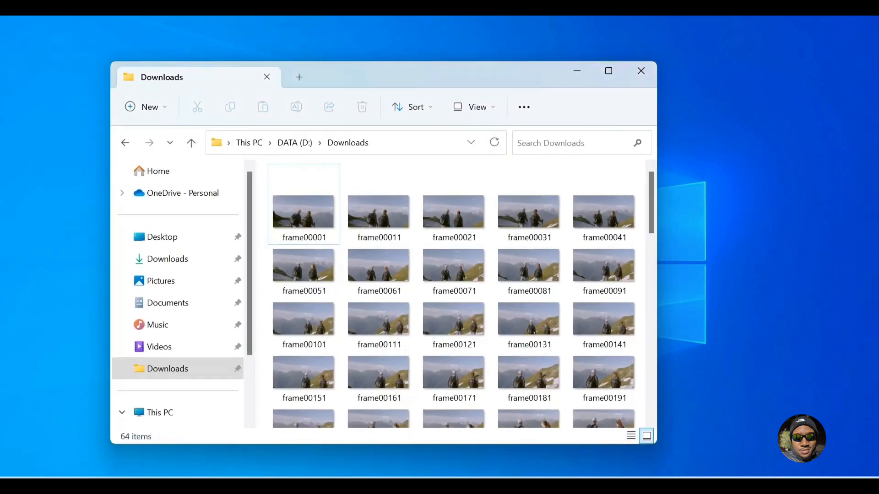
- Examine the exported frames in D:\Downloads in File Explorer and view frame00181 in Paint at 25% zoom, closing both windows when done
mouse_move(652, 213)
left_mouse_down()
mouse_move(659, 377)
mouse_move(651, 207)
left_mouse_up()
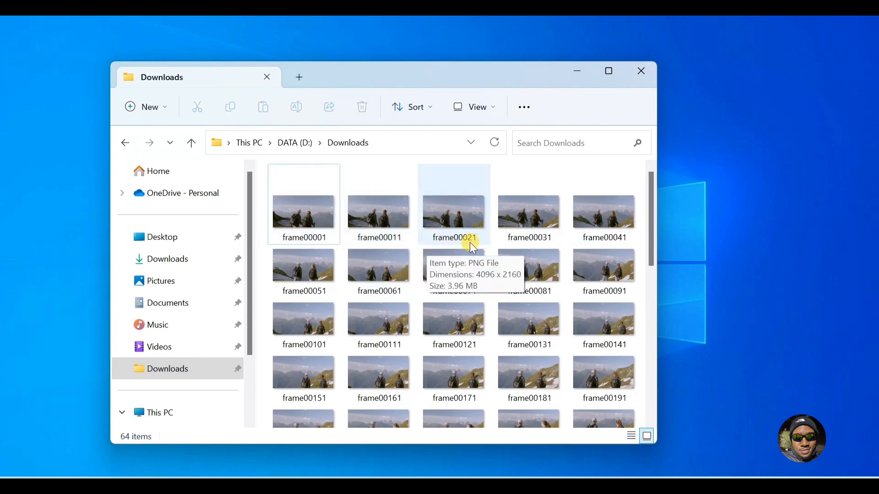
left_click(533, 377)
double_click(532, 377)
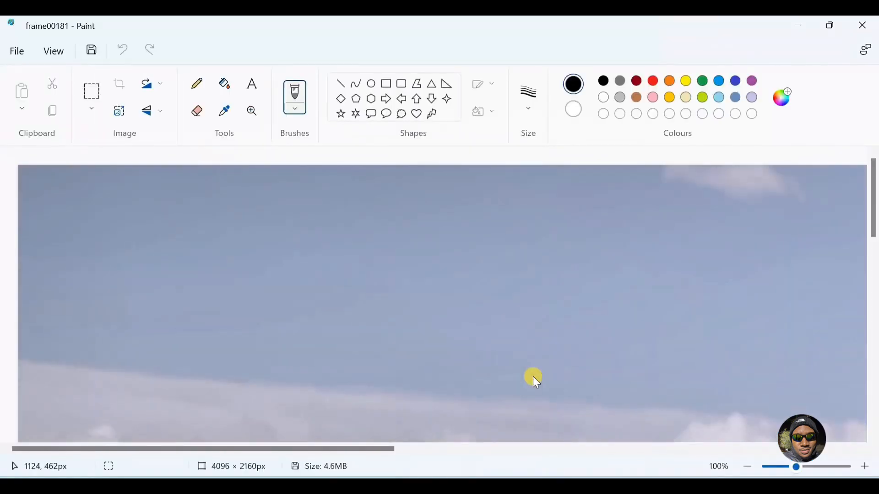
left_click(749, 469)
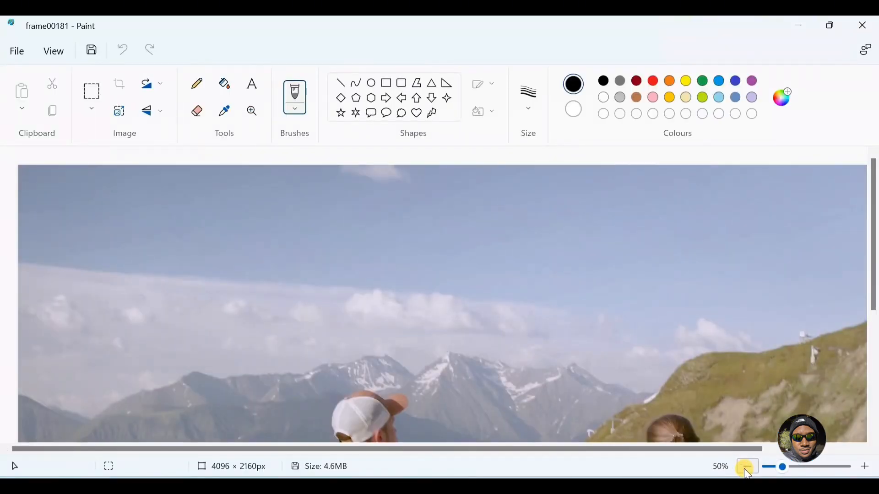
left_click(746, 469)
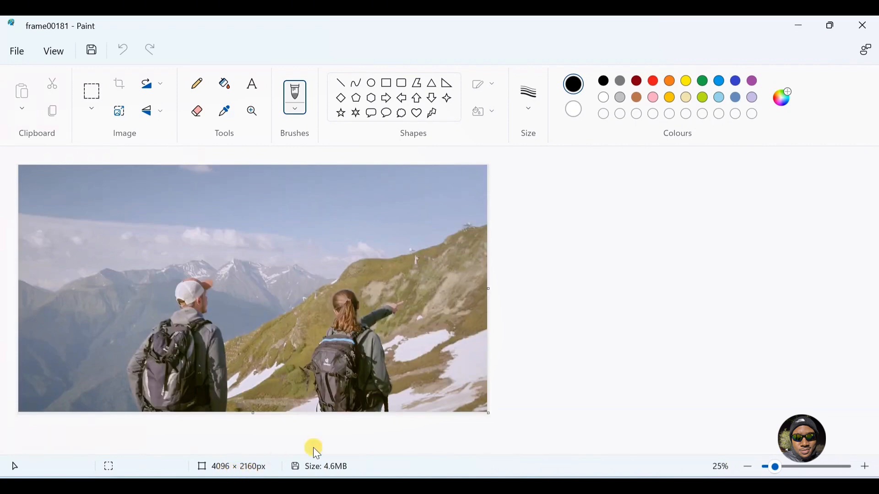
left_click(862, 26)
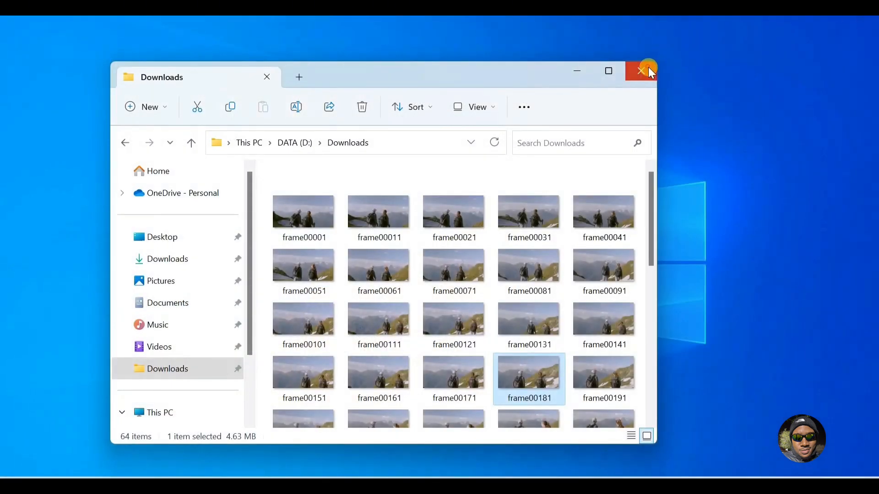
left_click(650, 71)
- Return to VLC media player and open its preferences
left_click(327, 94)
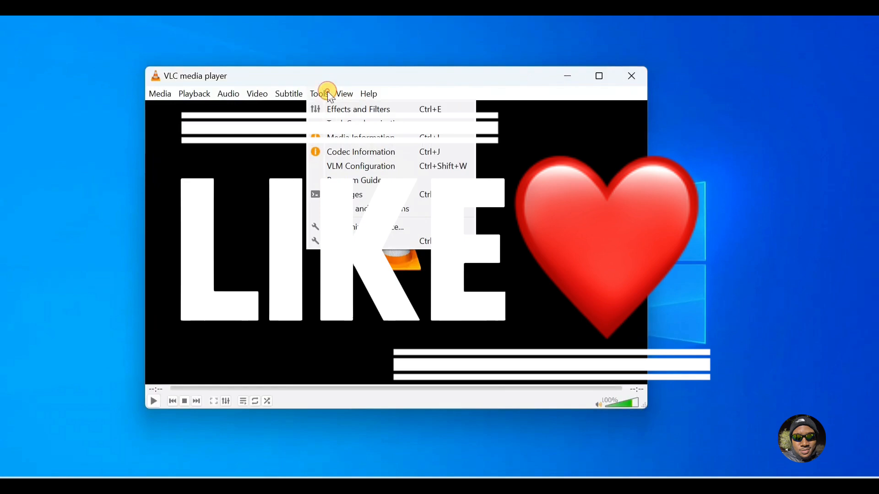